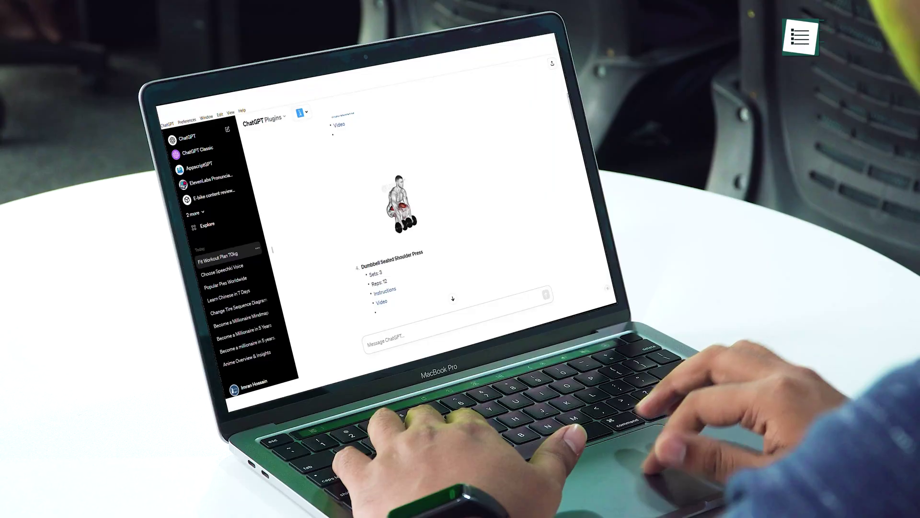
Scroll down through the earlier workout and meme chats
scroll(431, 216, down, 15)
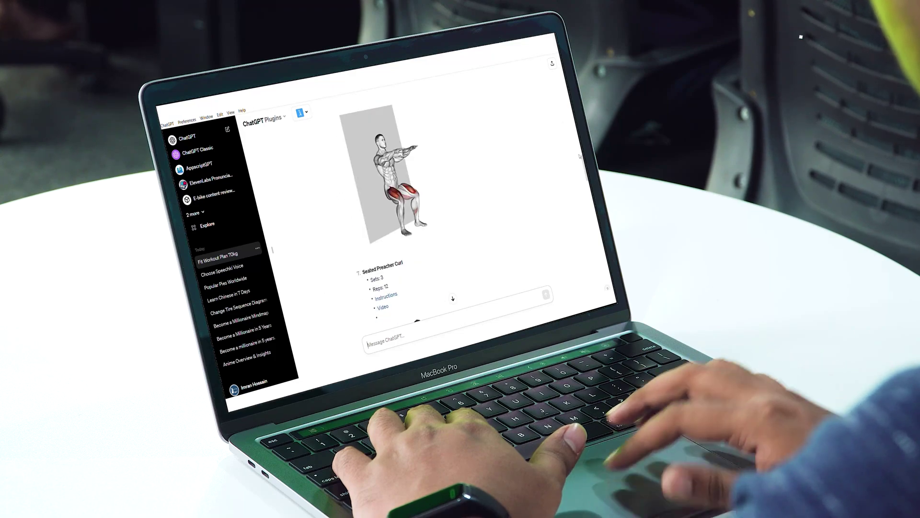
scroll(580, 157, down, 5)
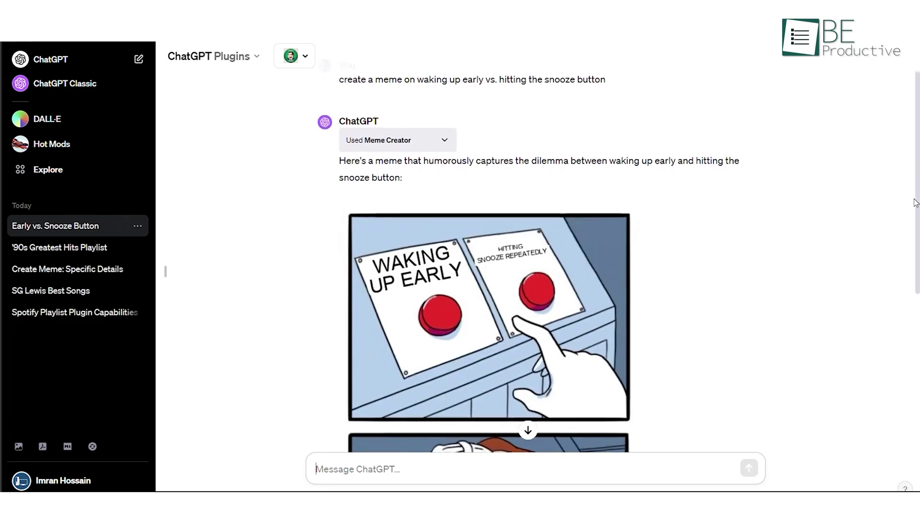
scroll(912, 267, down, 2)
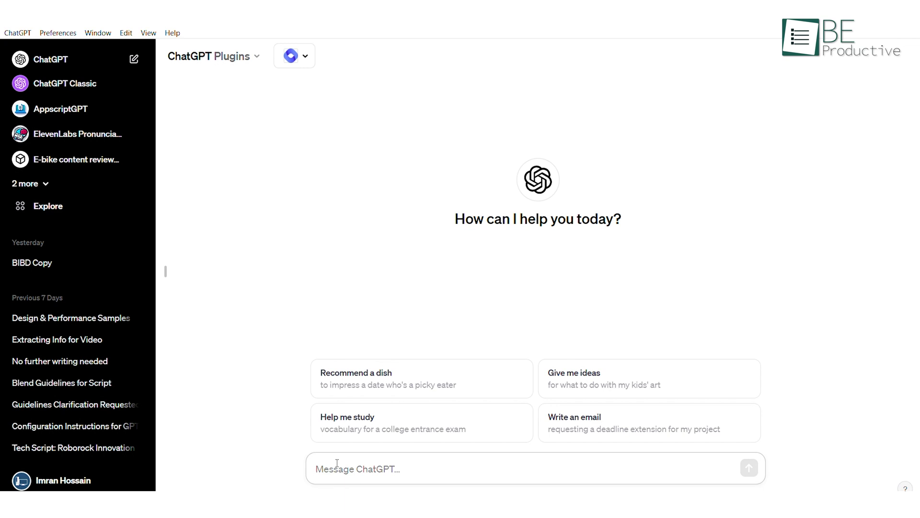
Send WebPilot the web page link for an anime overview with thought-provoking insights
key(Return)
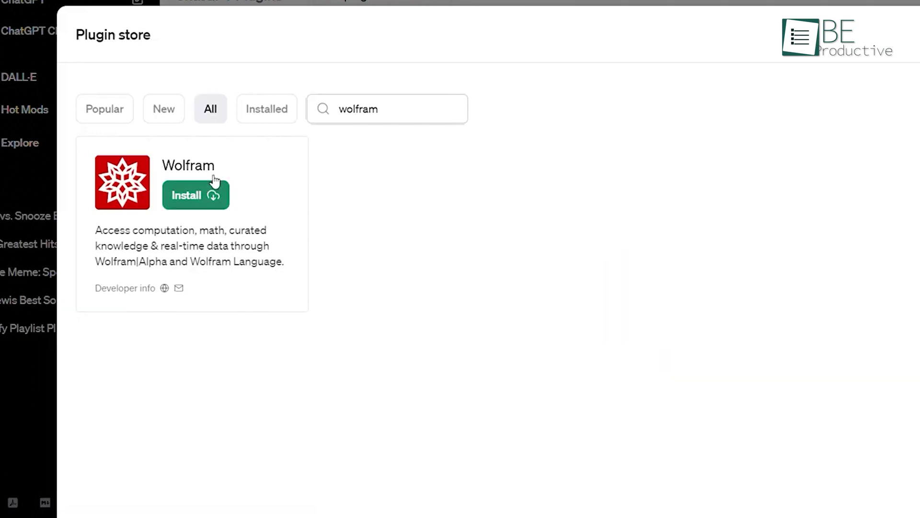
Install Wolfram and ask it about recent US unemployment rates and GDP
click(202, 185)
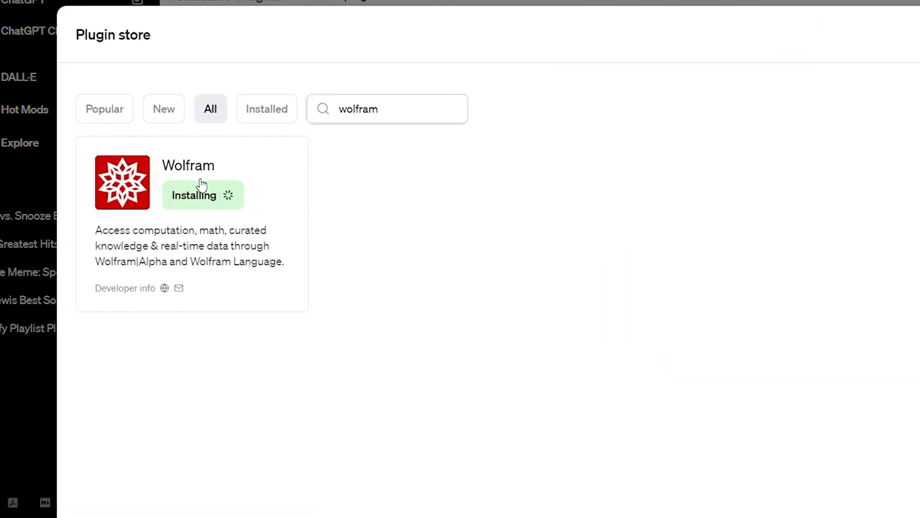
text(USA)
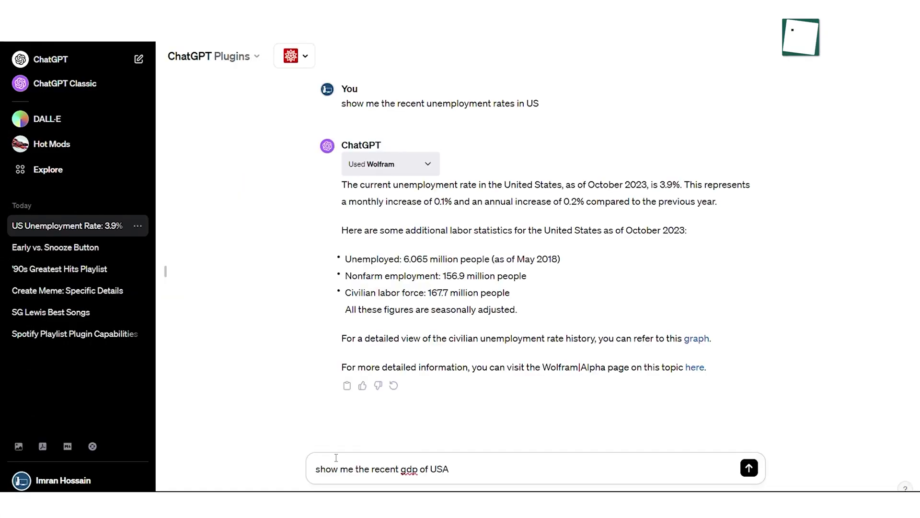
key(Return)
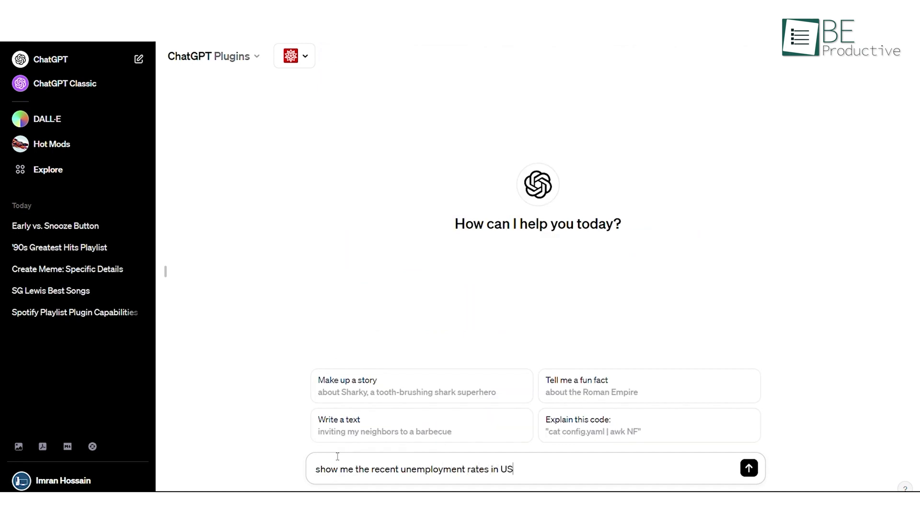
key(Return)
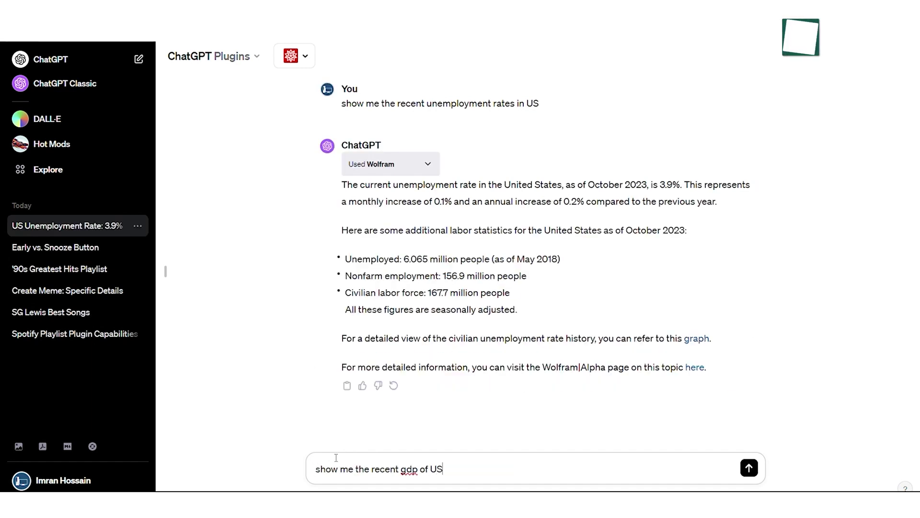
key(Return)
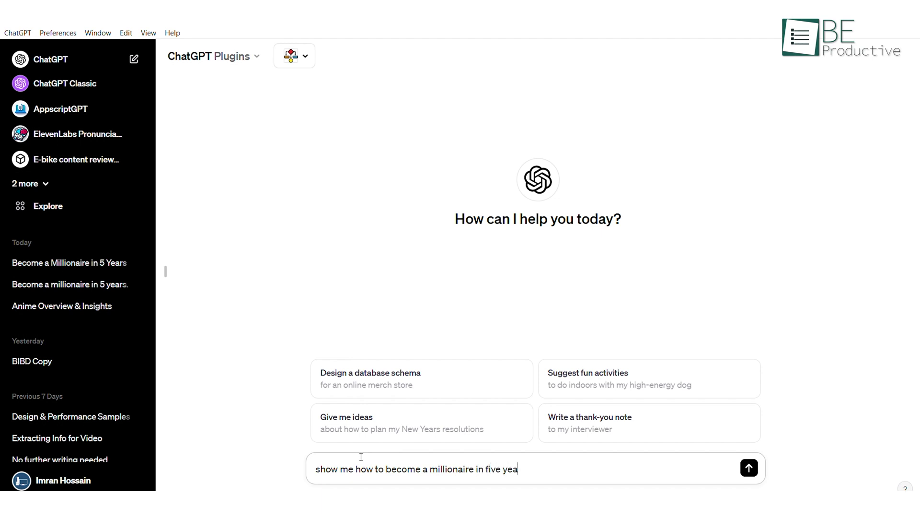
Ask for a mindmap on becoming a millionaire in five years
key(Return)
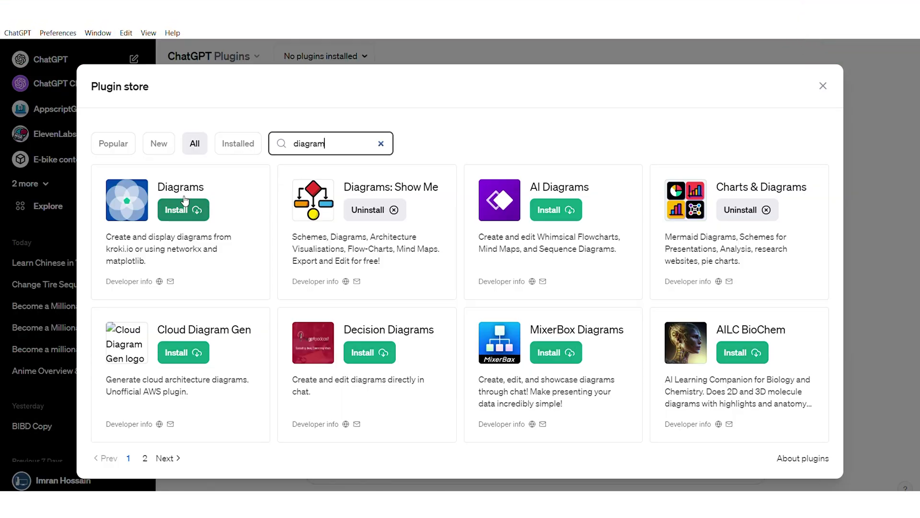
Install the Diagrams plugin and ask for the world's most popular pies
click(185, 203)
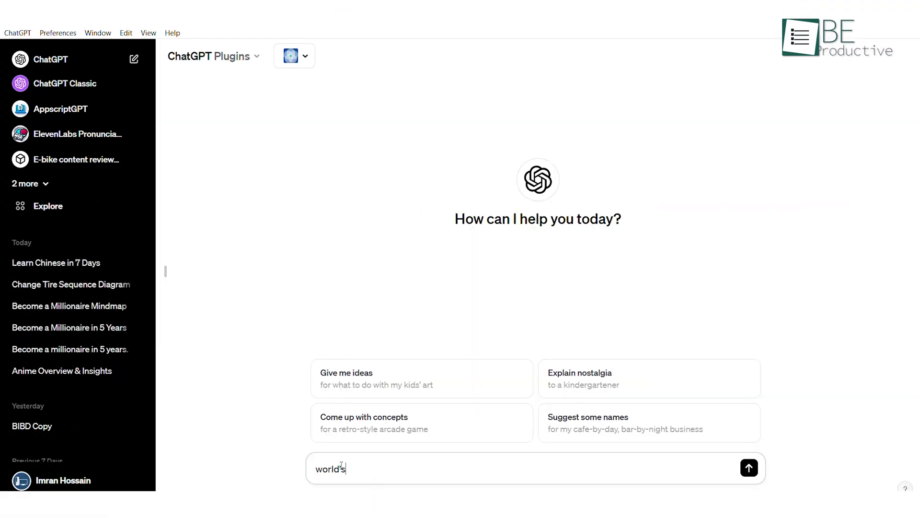
text(most popular pies)
key(Return)
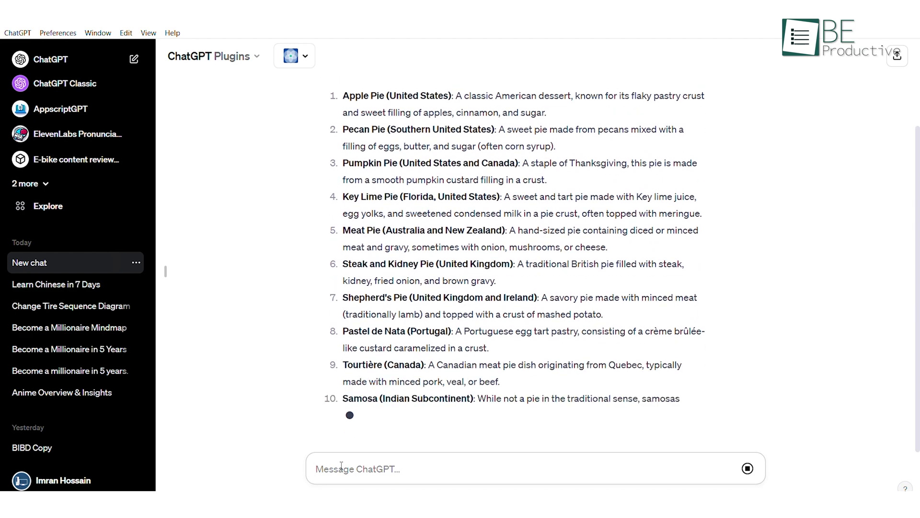
Request a pie chart of the most popular pies and review the result
text(based on this information make a pie chart)
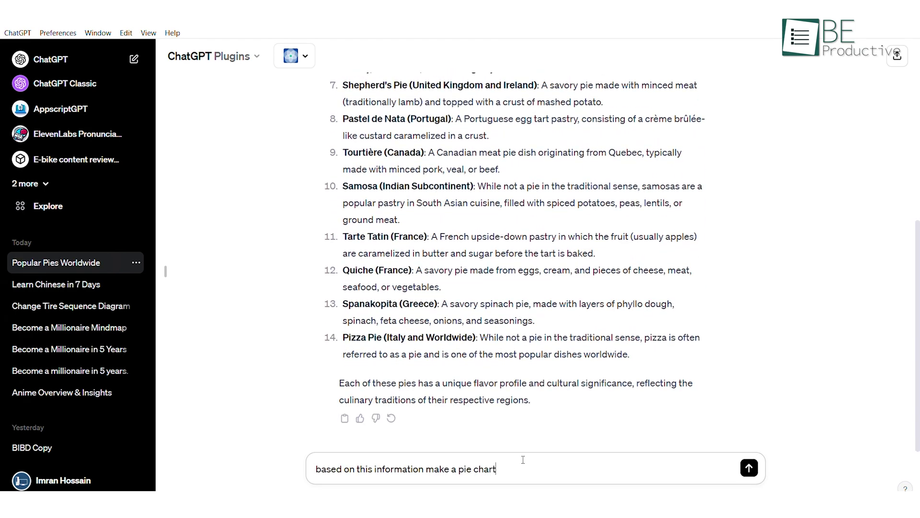
key(Return)
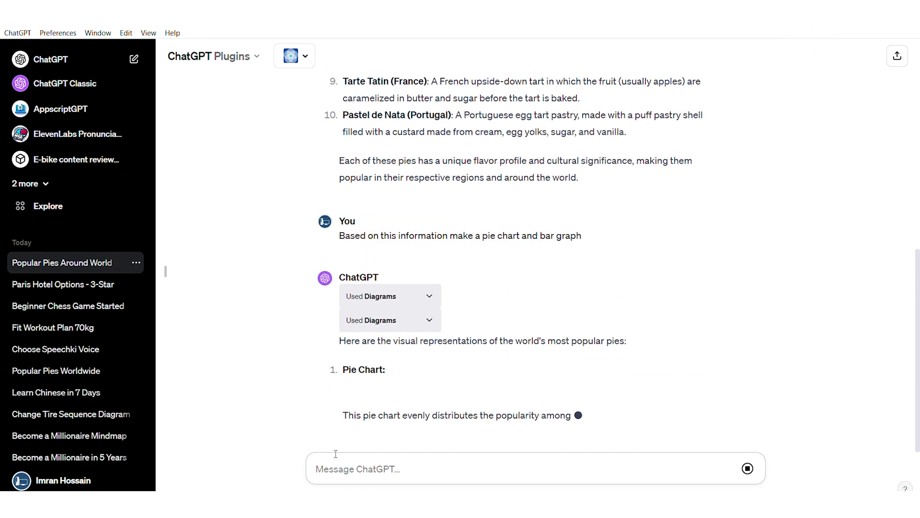
drag(918, 347, 918, 387)
scroll(918, 397, up, 3)
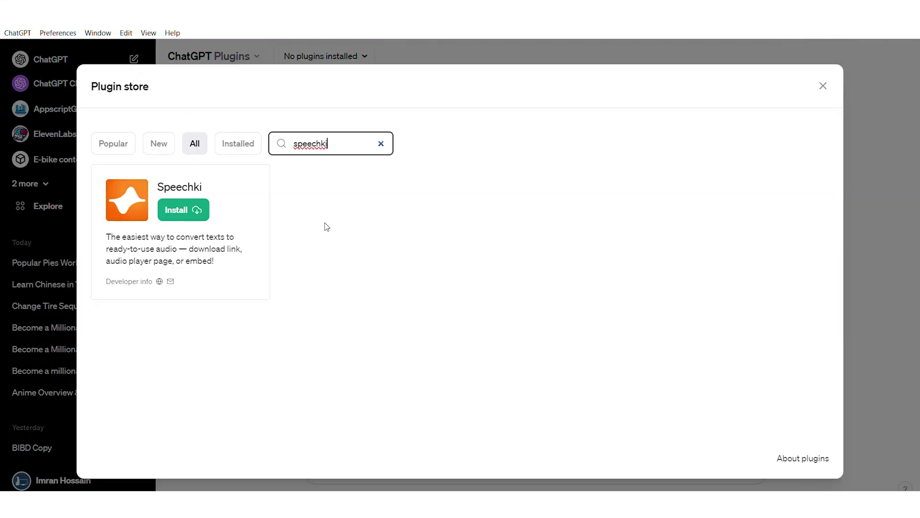
Install the Speechki plugin from the plugin store
click(179, 204)
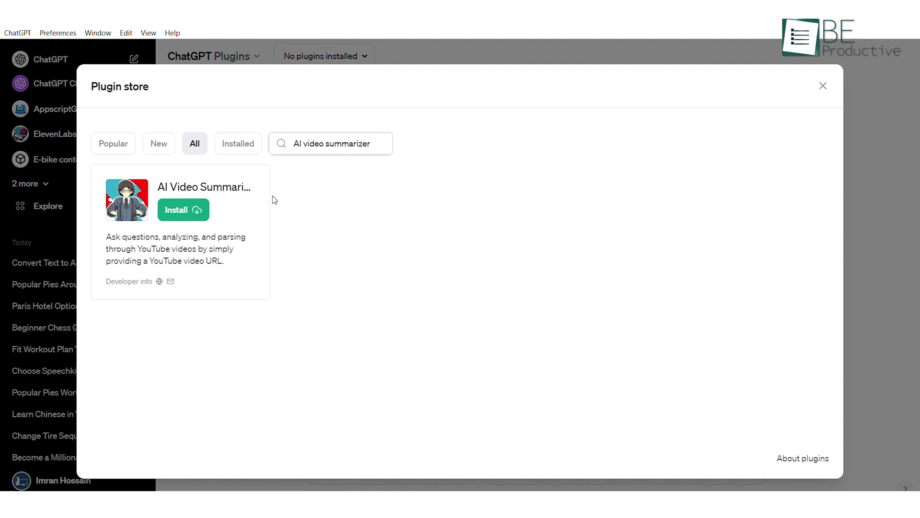
Send the YouTube video link to AI Video Summarizer for a summary
click(182, 202)
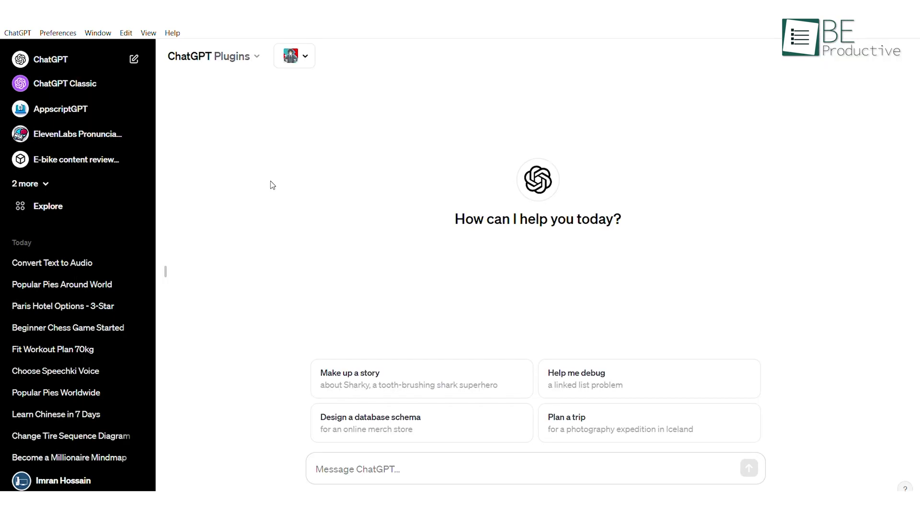
click(359, 460)
text(https://www.youtube.com/watch?v=cAaNZFICLSY)
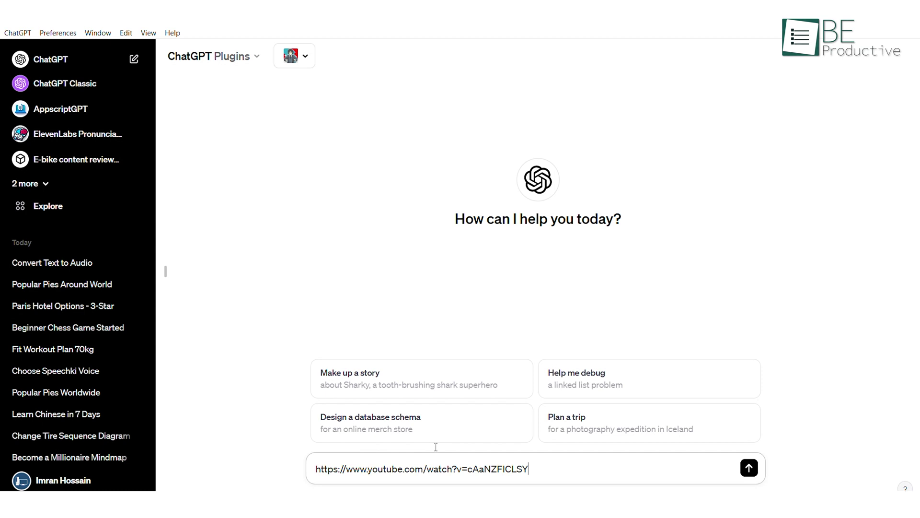
key(Return)
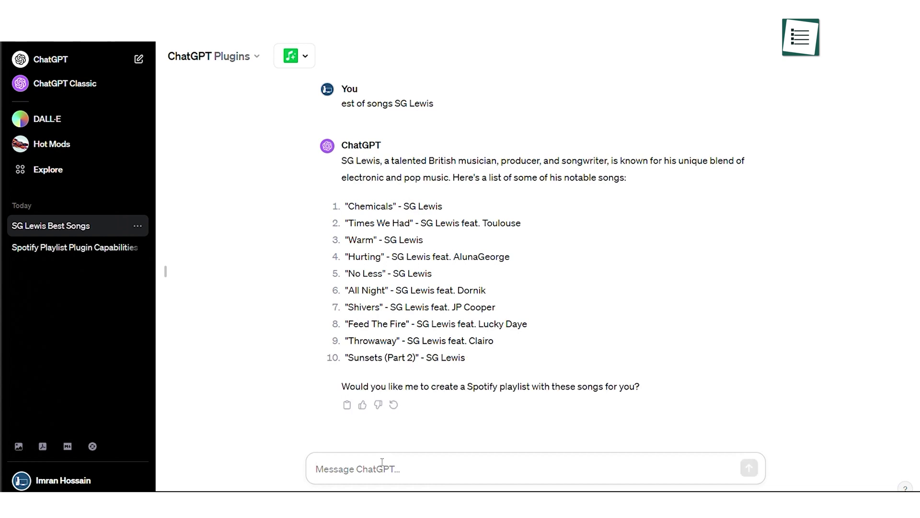
Ask PlaylistAI for a 'Greatest rock hits for the 90s' Spotify playlist
text(Greatest rock hits for the 90s)
key(Return)
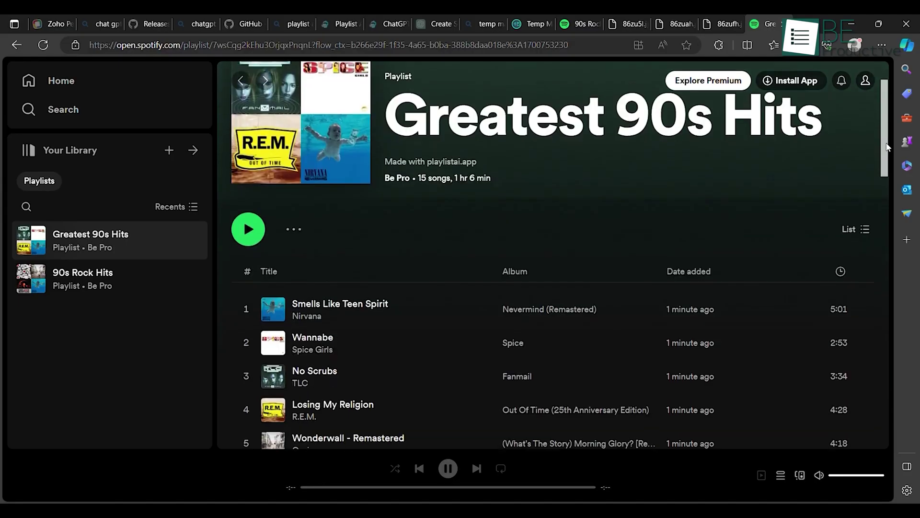
scroll(888, 127, up, 3)
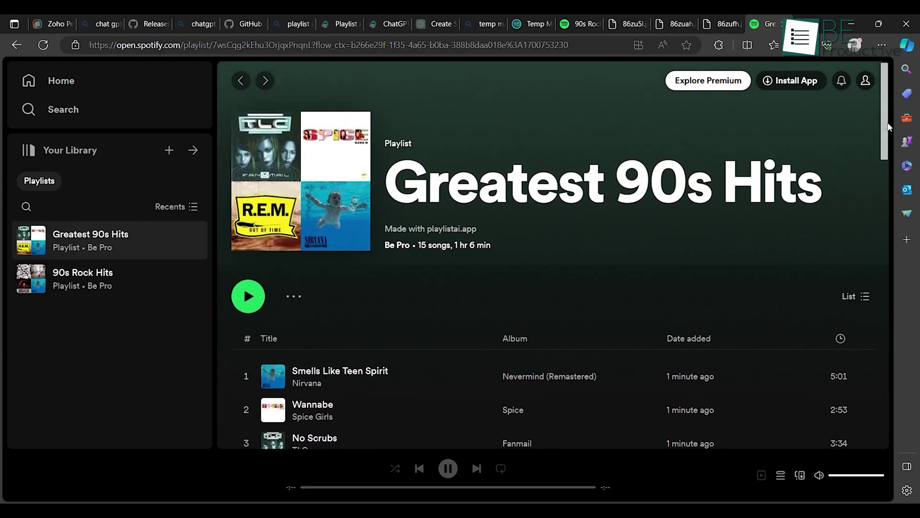
Reveal Share options 'Copy link to playlist' and 'Embed playlist' for Greatest 90s Hits
click(300, 297)
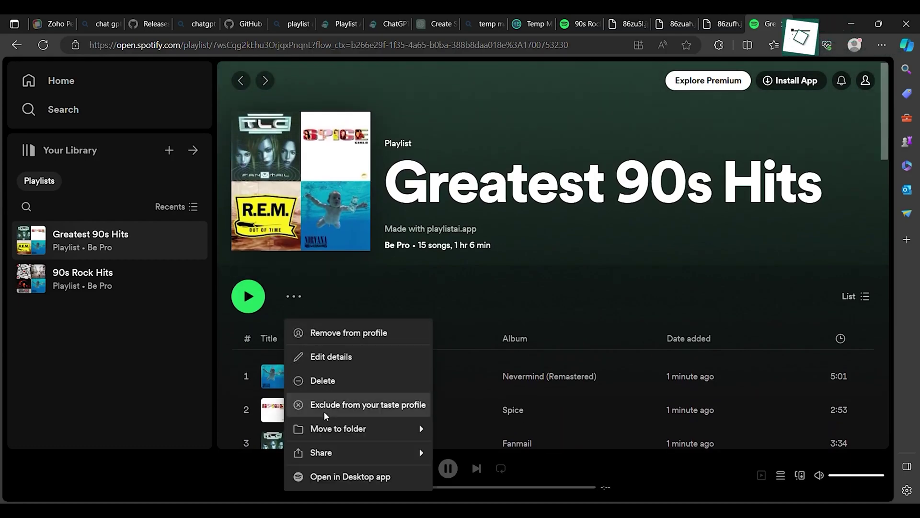
mouse_move(319, 453)
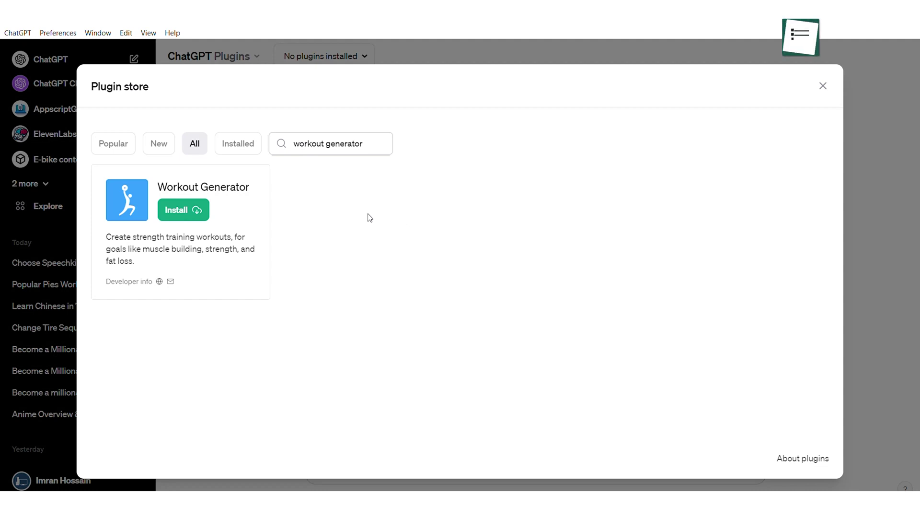
Install Workout Generator and request a stay-fit plan for someone 70 kg and 5'7"
click(190, 203)
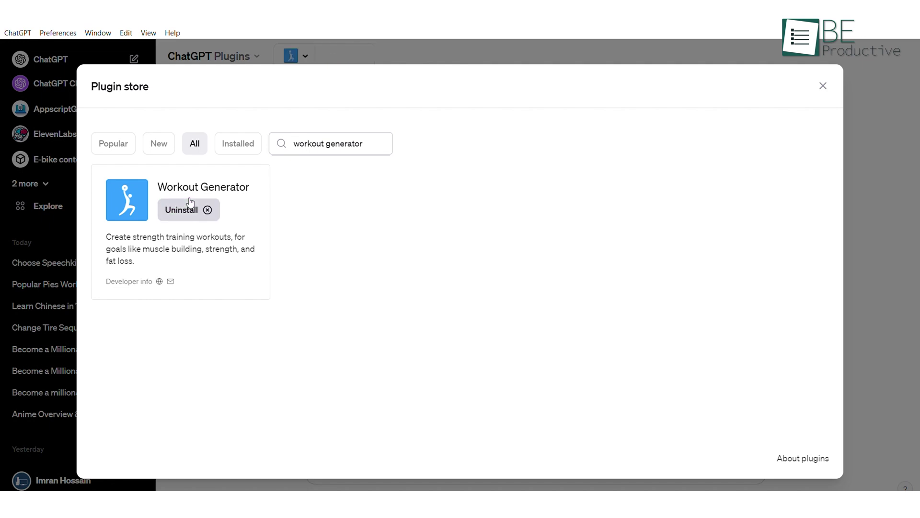
text(w m)
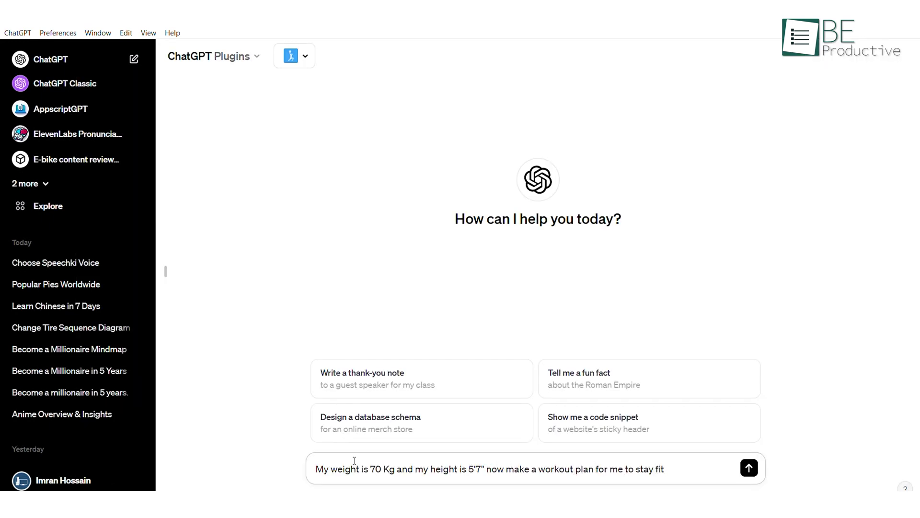
key(Return)
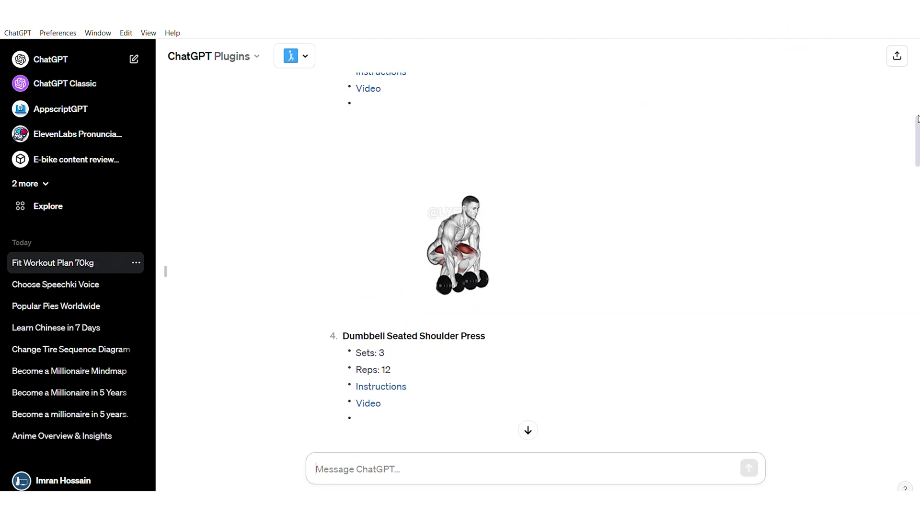
Scroll through the Staying Fit plan's exercises, sets and reps down to the linked exercise guides
scroll(917, 229, down, 15)
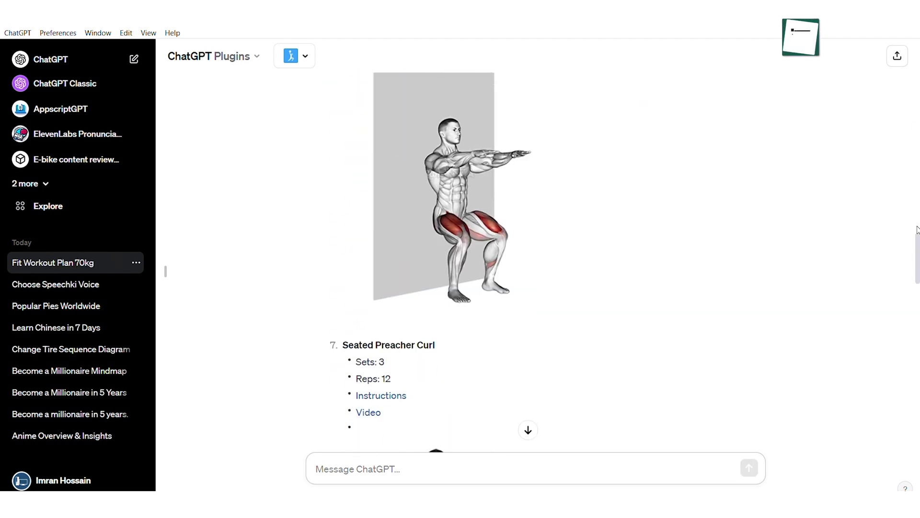
drag(912, 235, 917, 403)
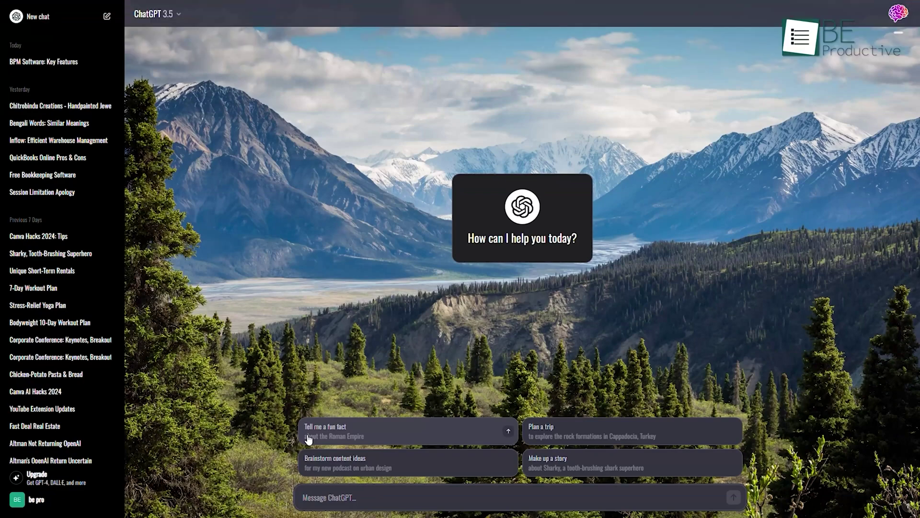
Send the Roman Empire fun-fact suggestion, then install the Meme Creator plugin
click(309, 439)
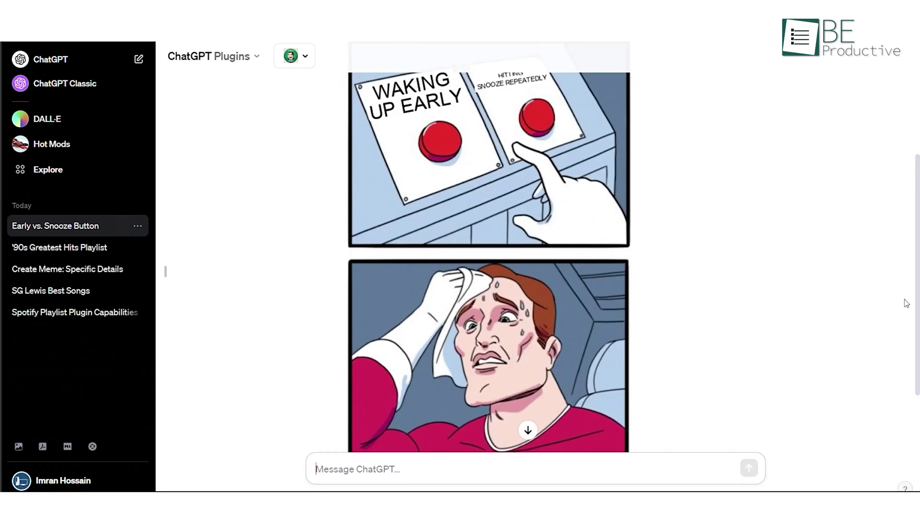
scroll(907, 303, up, 1)
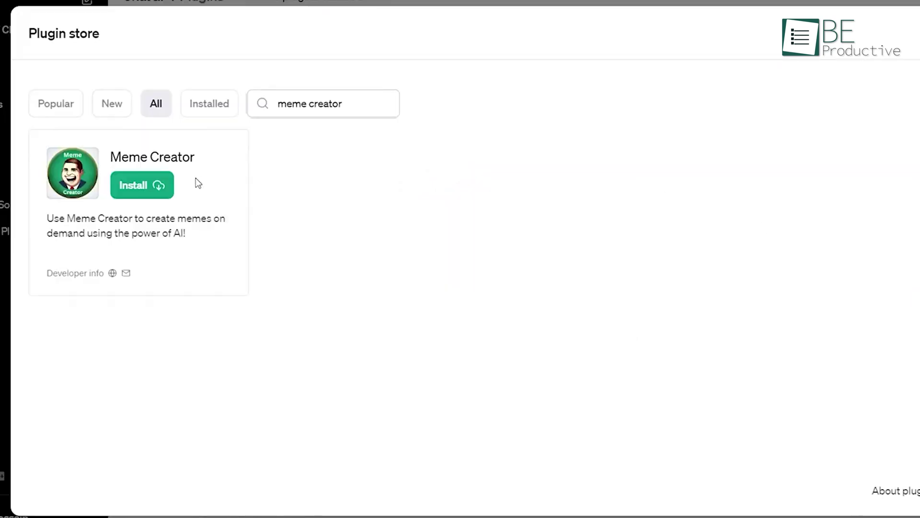
click(151, 181)
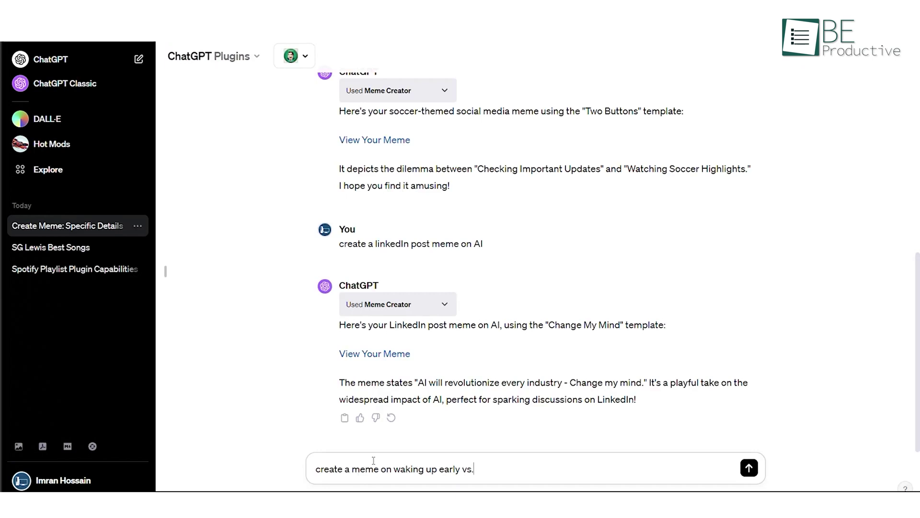
Request a meme about waking up early vs. hitting the snooze button and scroll to the image
text(hitting th)
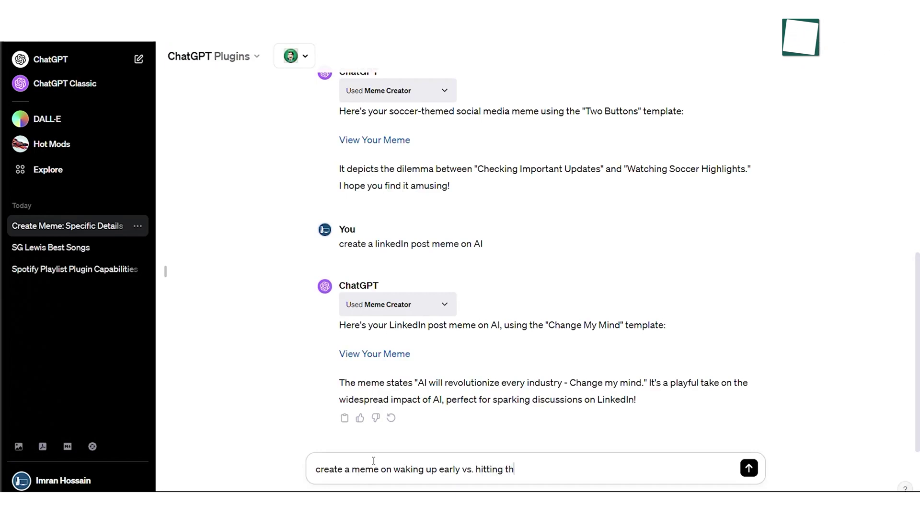
text(e snooze button)
key(Return)
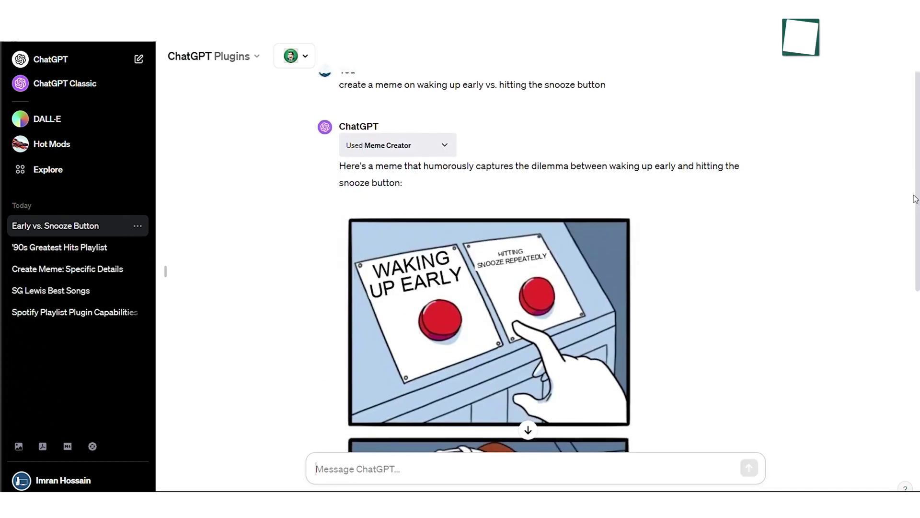
scroll(915, 245, down, 3)
drag(915, 245, 906, 301)
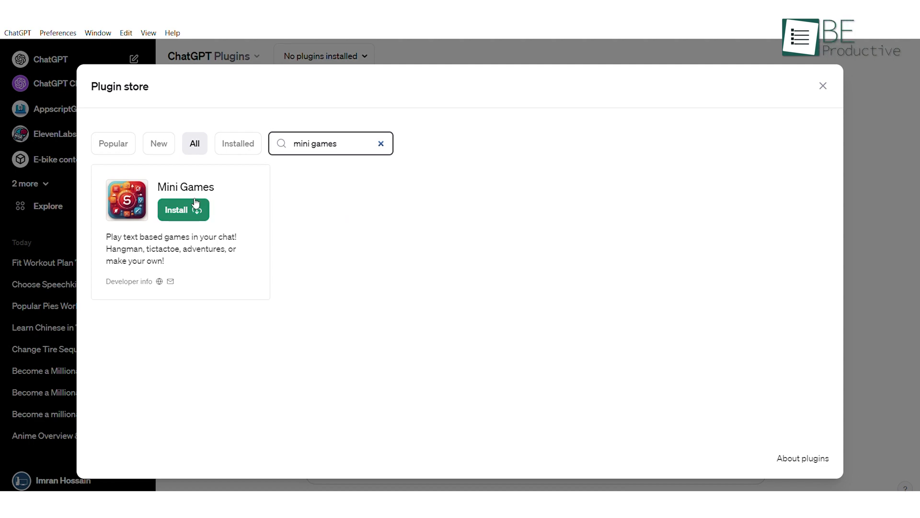
Start a beginner-level chess game with Mini Games and answer White's opening with Pawn to e5
text(Lets start)
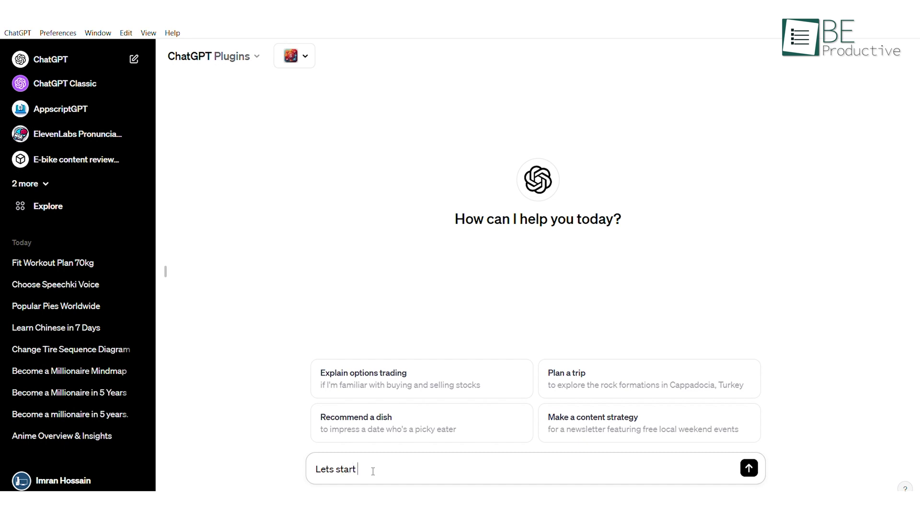
text( a beginner level chess game)
key(Return)
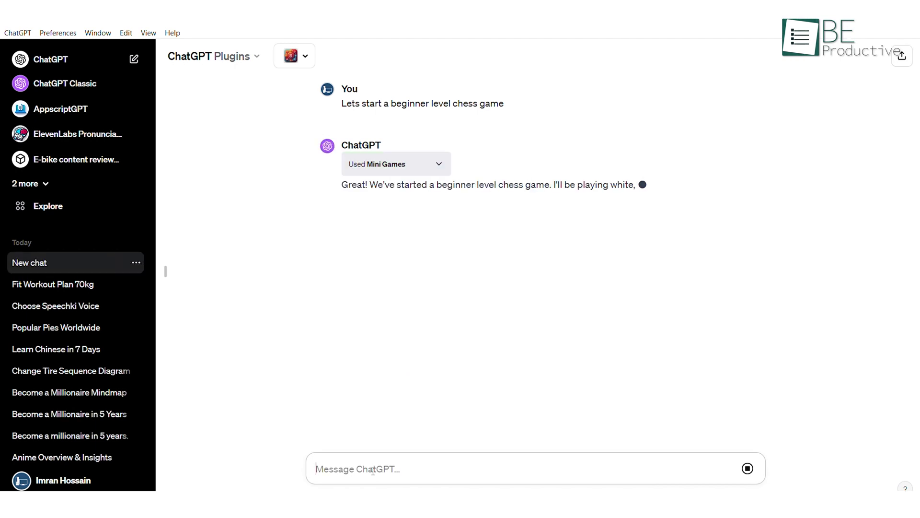
text(Pawn to e5)
key(Return)
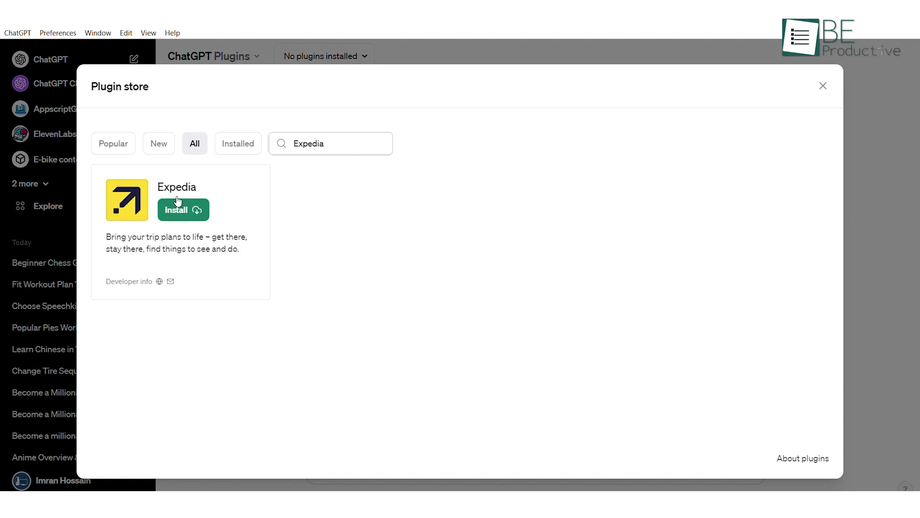
Install Expedia and request the best deal on a 3-star Paris hotel for 2 people
click(187, 208)
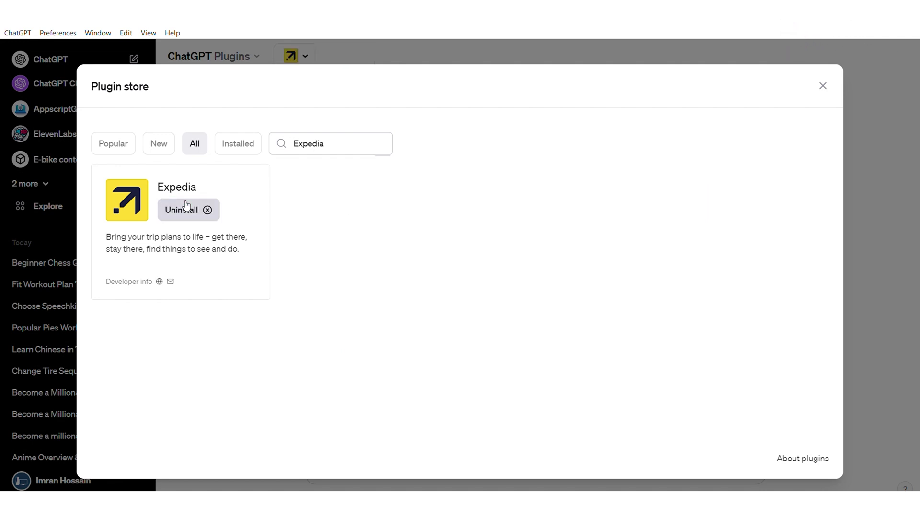
key(Escape)
text(Find me the best)
key(BackSpace)
key(BackSpace)
text(est)
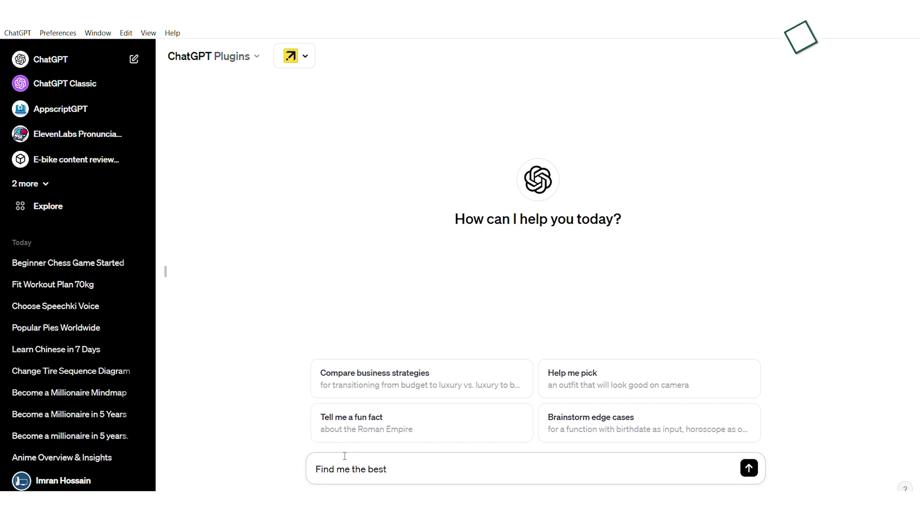
text( deal on a 3 star hotel in Paris for 2 people, staying January)
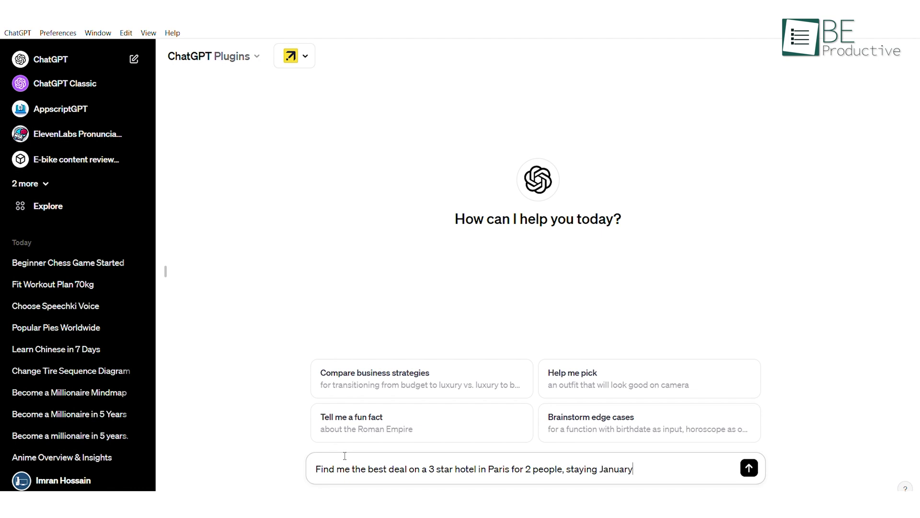
text(Best 3 star hotel)
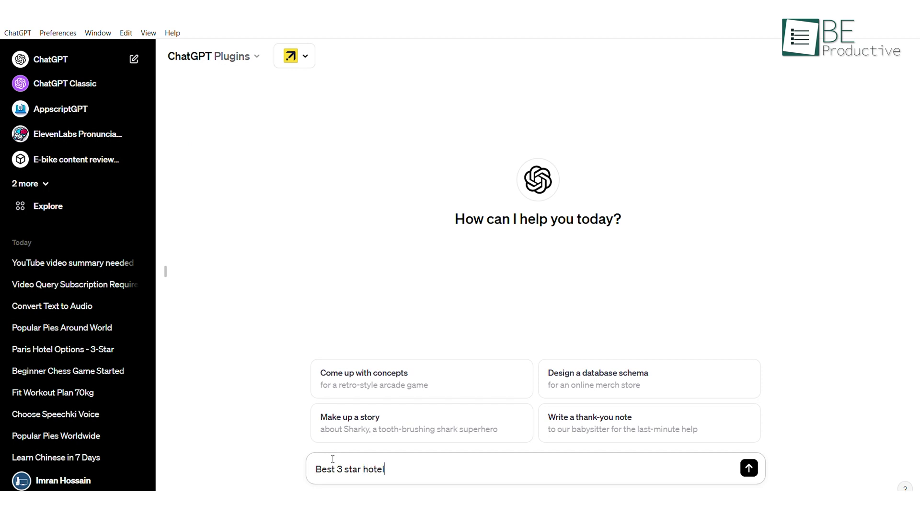
text(May)
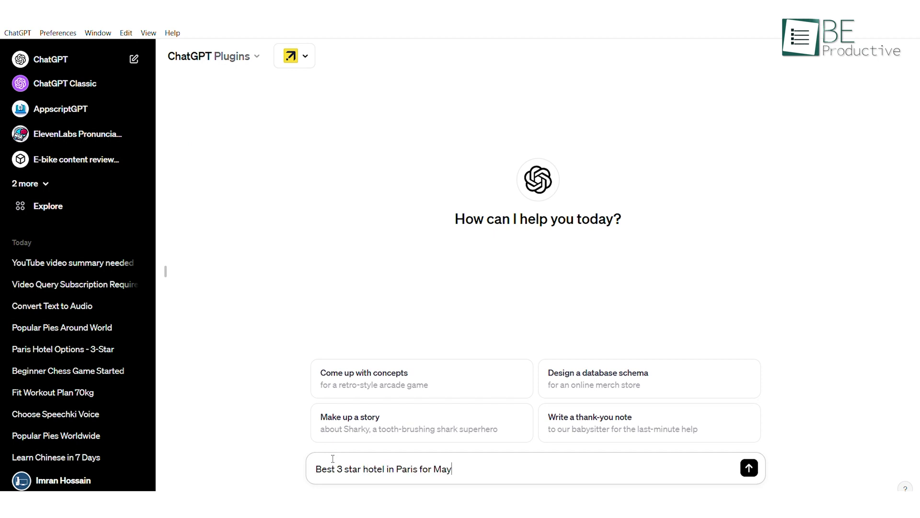